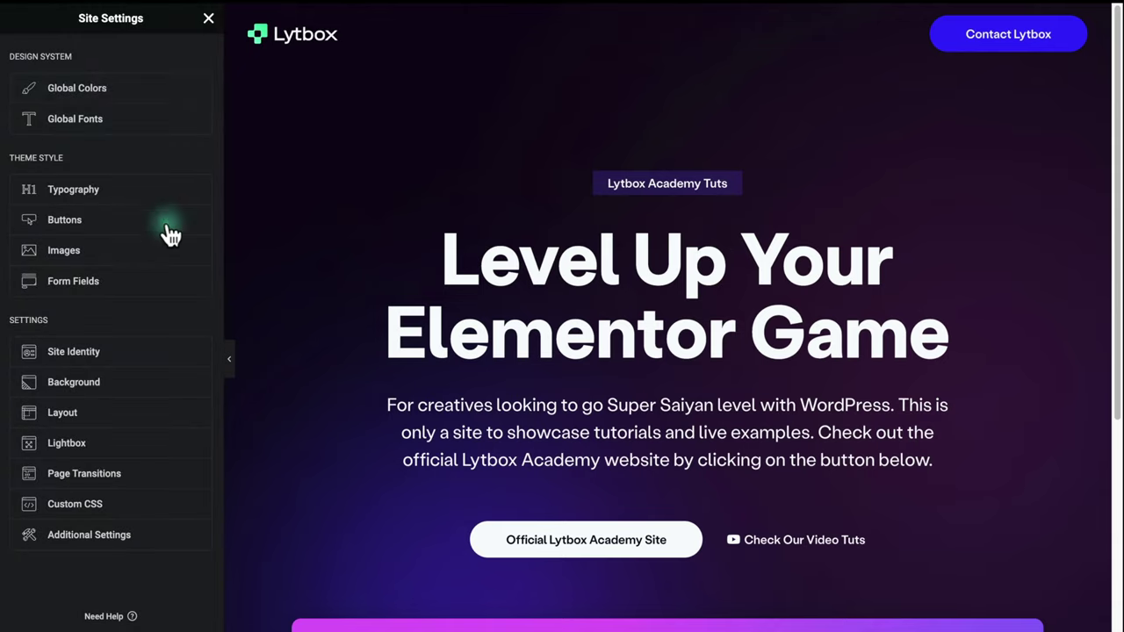
# Step: Open Site Settings' Global Colors and scroll the Style Guide Preview through swatches and fonts
pyautogui.click(132, 88)
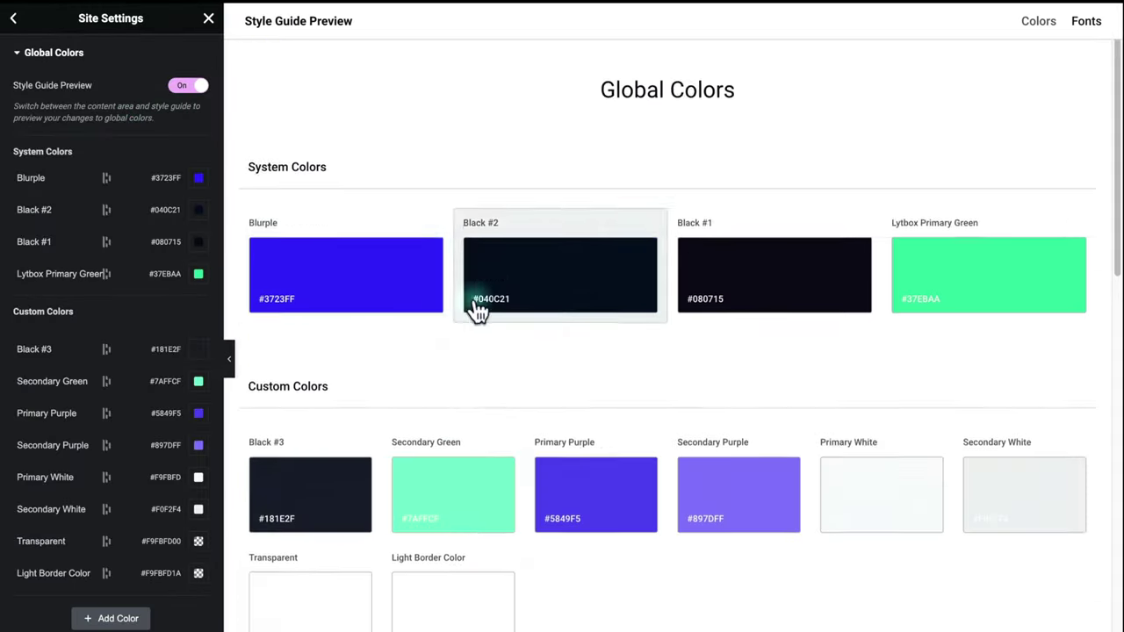
pyautogui.scroll(-5, 473, 310)
pyautogui.scroll(-6, 474, 306)
pyautogui.scroll(4, 474, 306)
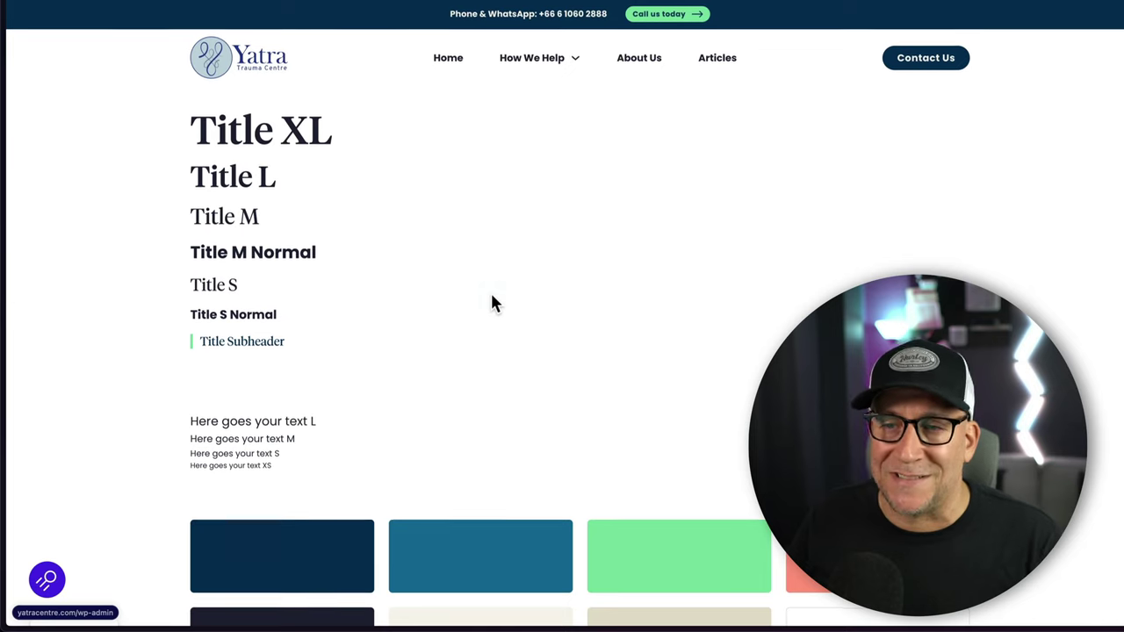
pyautogui.scroll(-1, 492, 297)
pyautogui.scroll(-1, 492, 298)
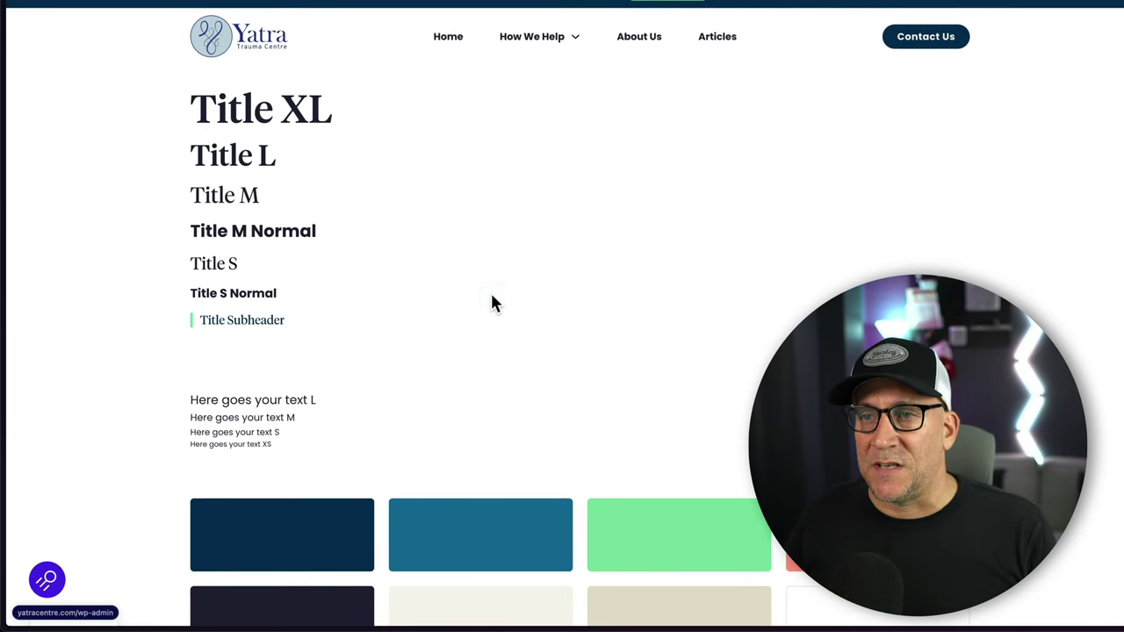
pyautogui.scroll(-2, 491, 302)
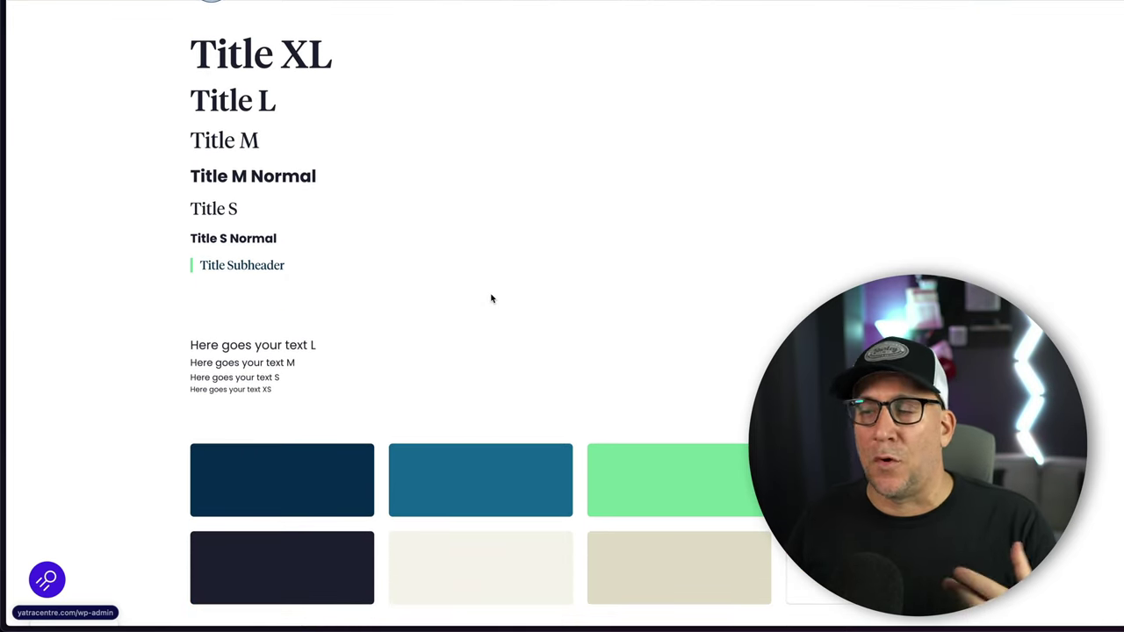
pyautogui.scroll(-1, 491, 301)
pyautogui.scroll(-3, 491, 302)
pyautogui.scroll(-3, 410, 312)
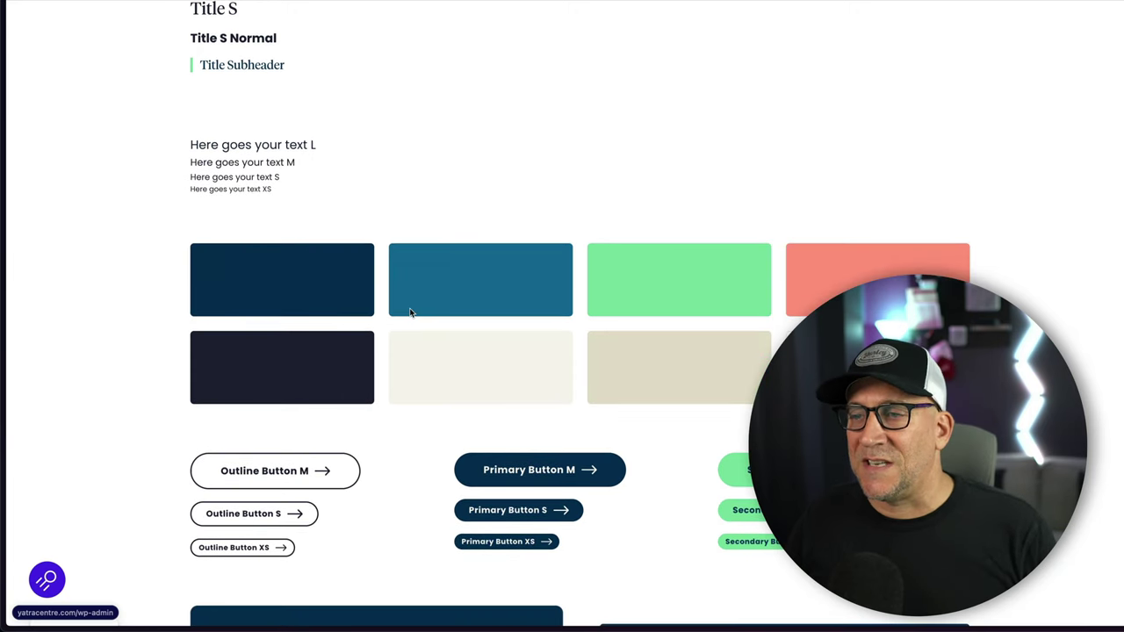
pyautogui.scroll(-4, 410, 312)
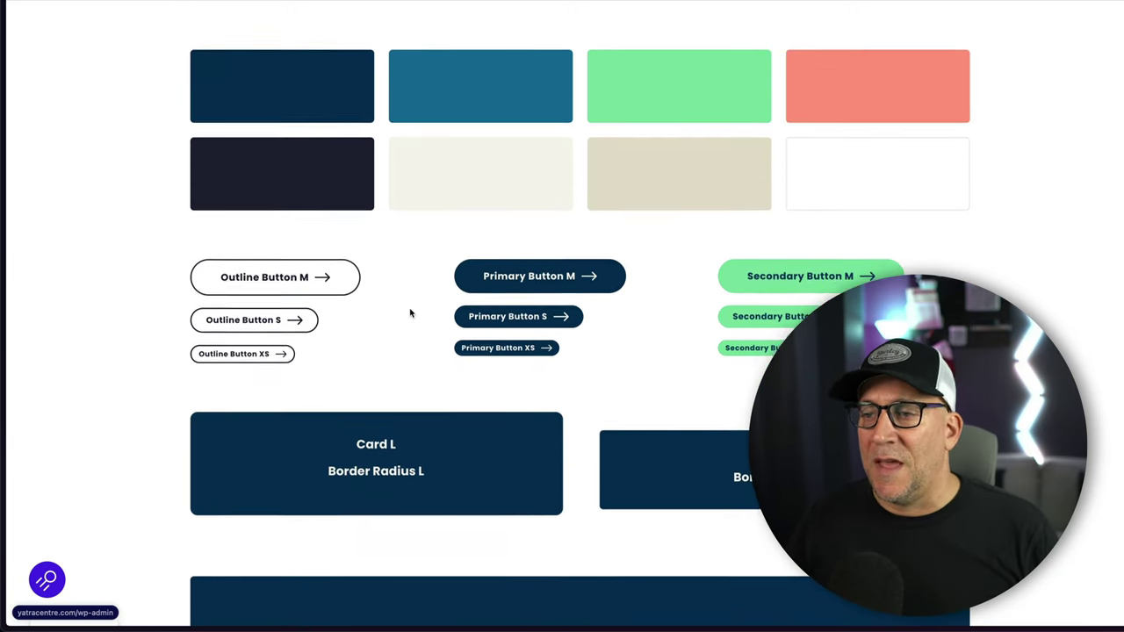
pyautogui.scroll(-3, 410, 312)
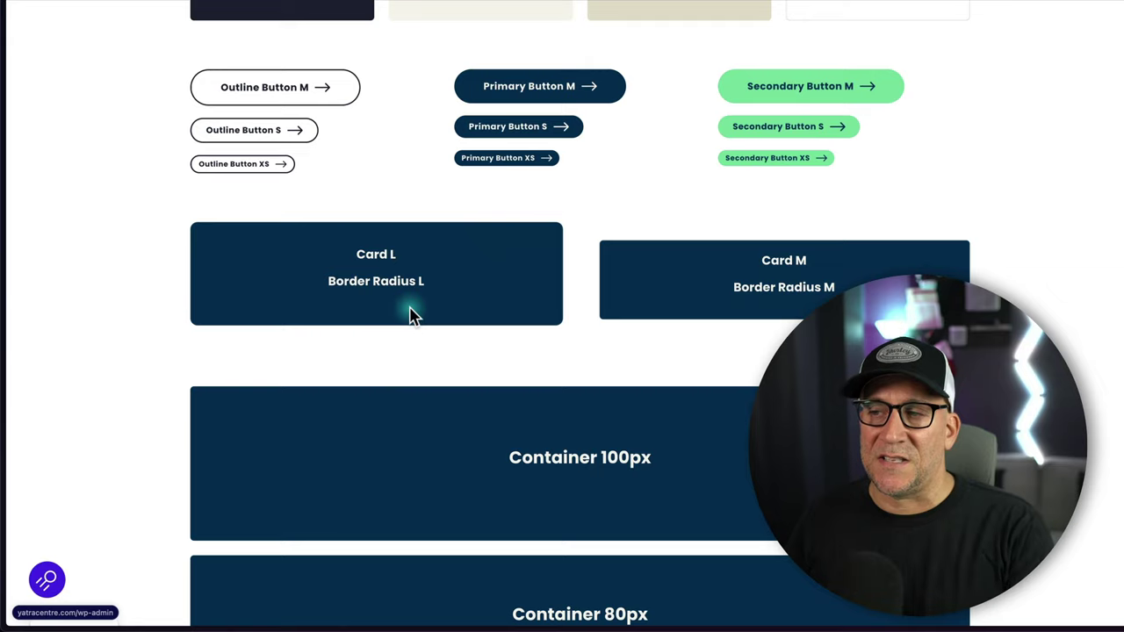
pyautogui.scroll(-2, 409, 312)
pyautogui.scroll(-1, 410, 312)
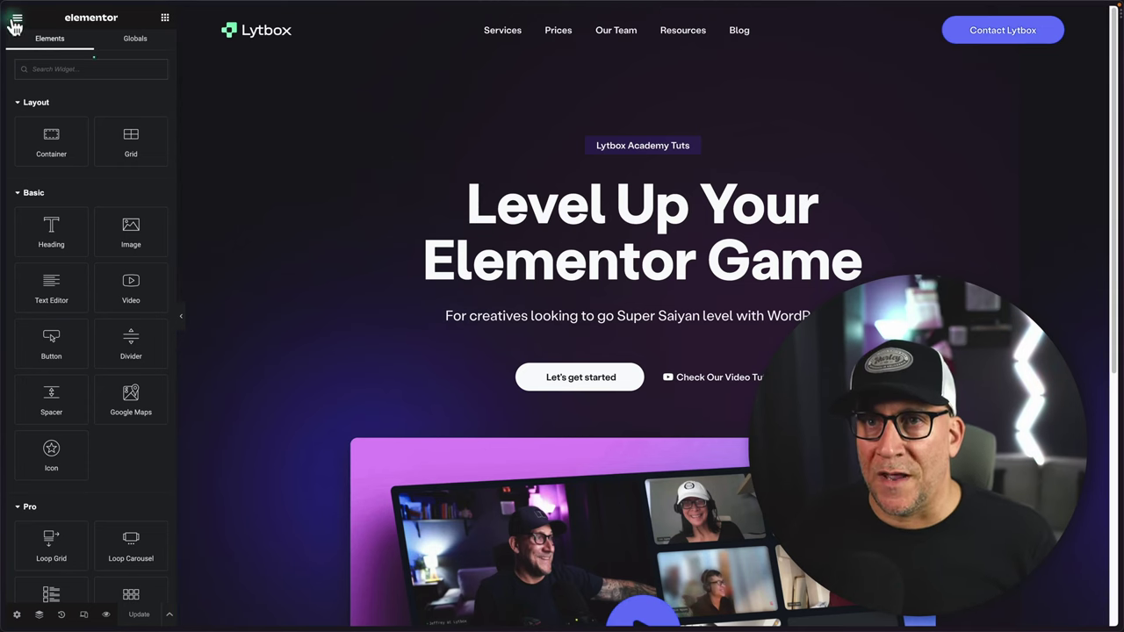
# Step: Show the Global Colors list, with Blurple system colours and custom purples, greens and whites
pyautogui.click(17, 21)
pyautogui.click(75, 103)
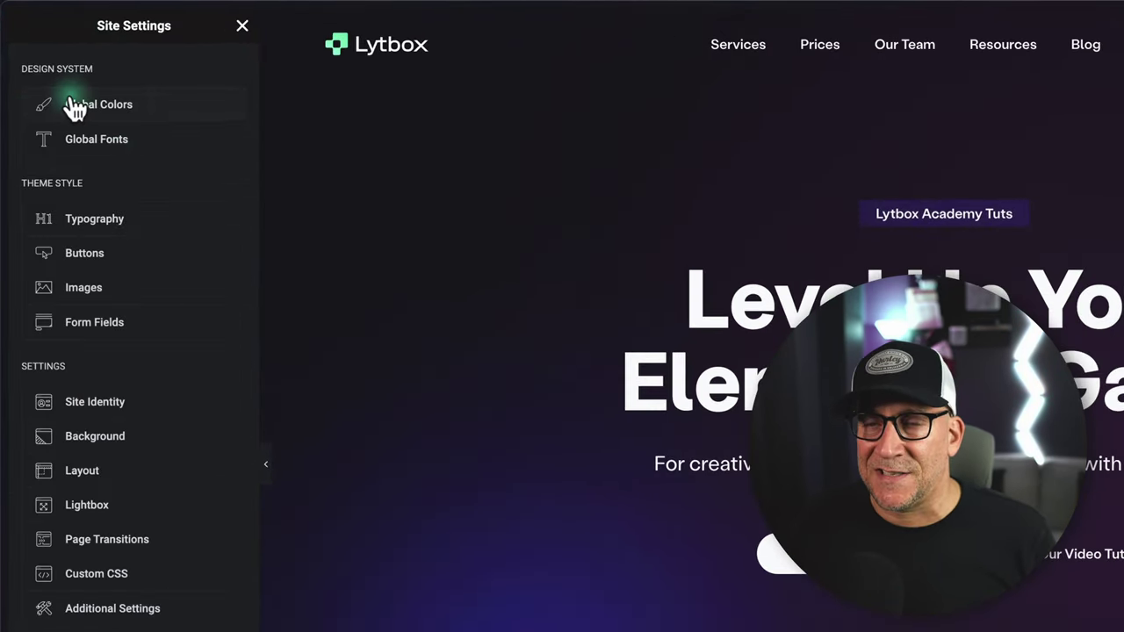
pyautogui.click(84, 107)
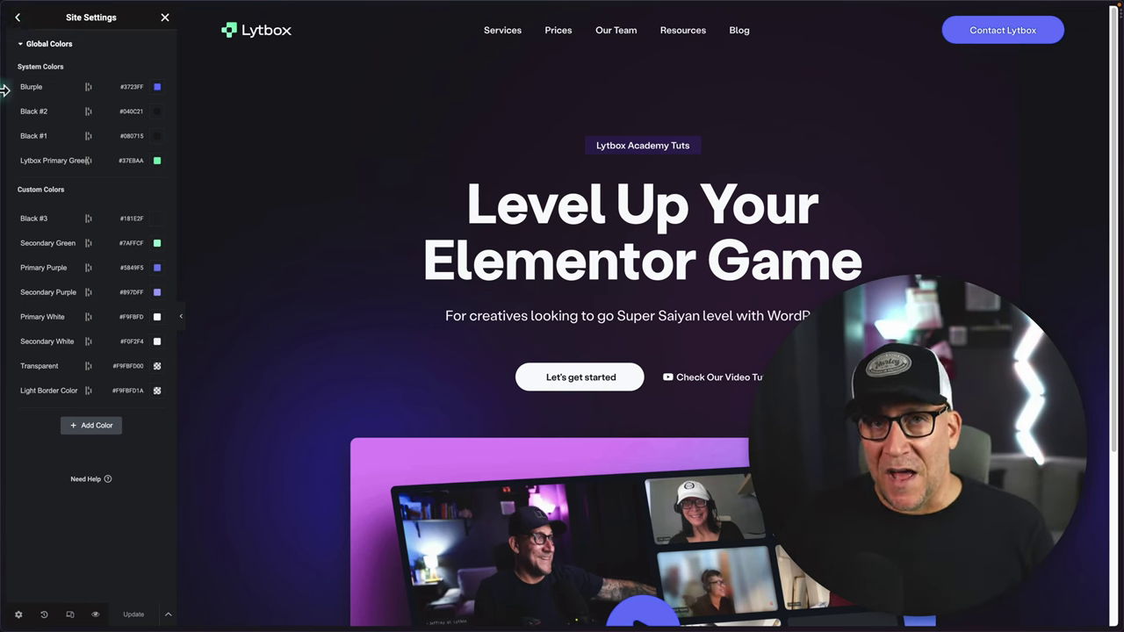
# Step: In the WordPress dashboard, go to Elementor's Features settings and scroll to Global Style Guide
pyautogui.click(68, 289)
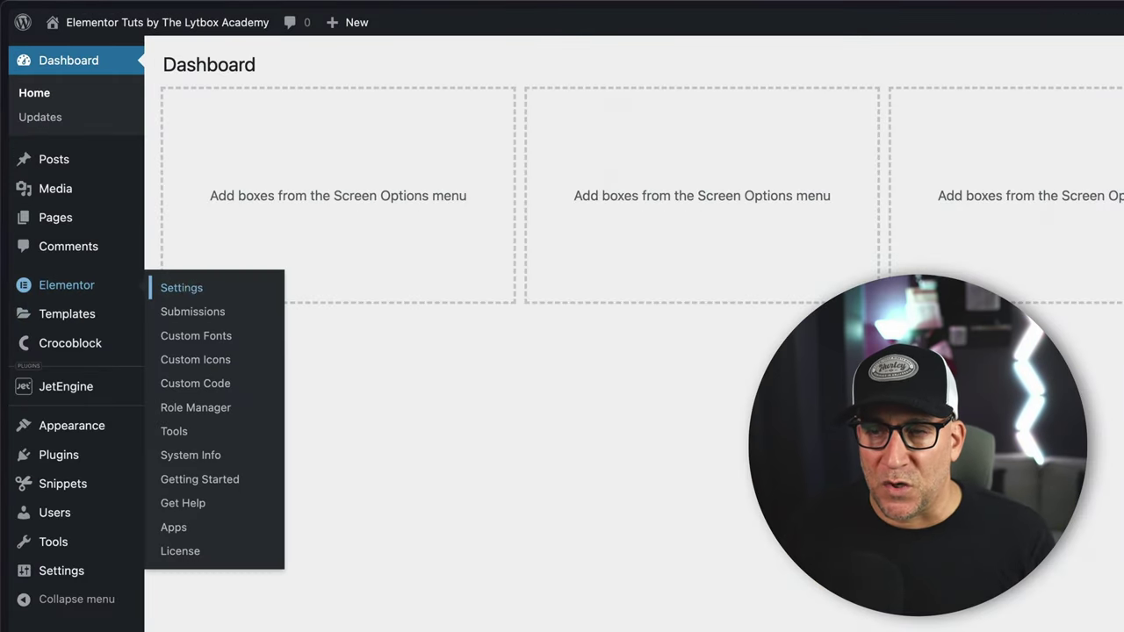
pyautogui.click(182, 290)
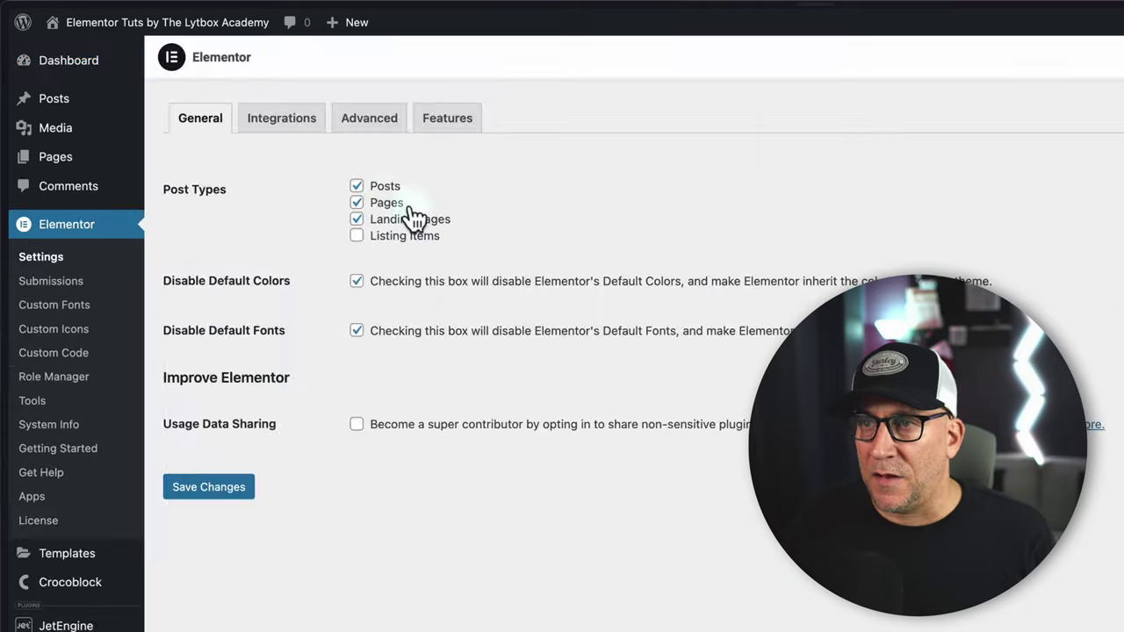
pyautogui.click(450, 123)
pyautogui.scroll(-5, 294, 404)
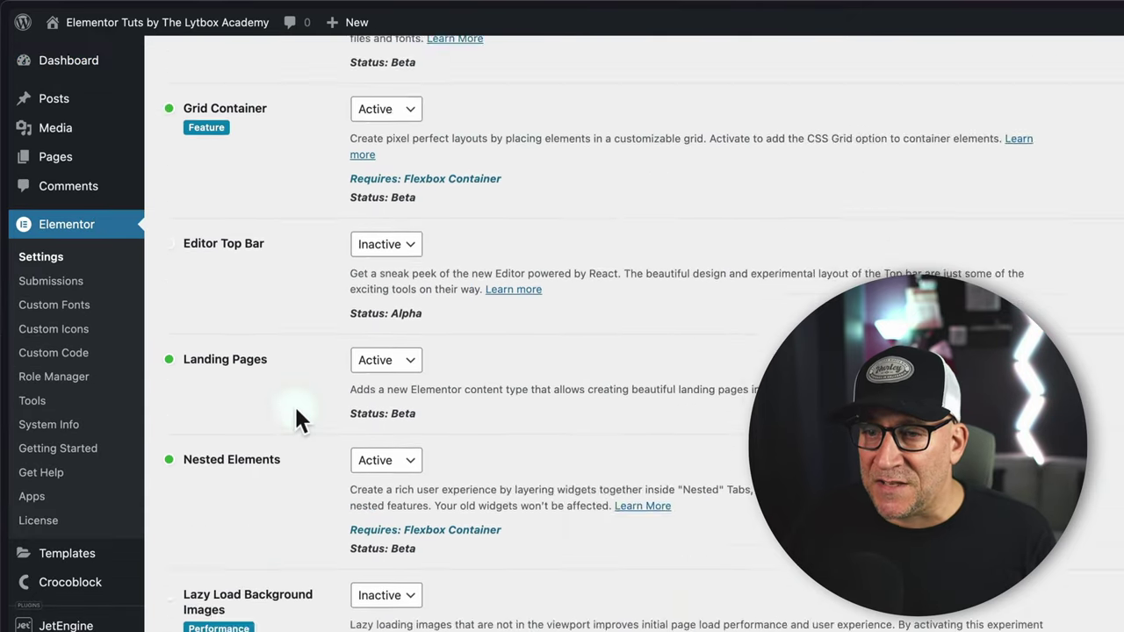
pyautogui.scroll(-4, 294, 404)
pyautogui.scroll(-1, 296, 407)
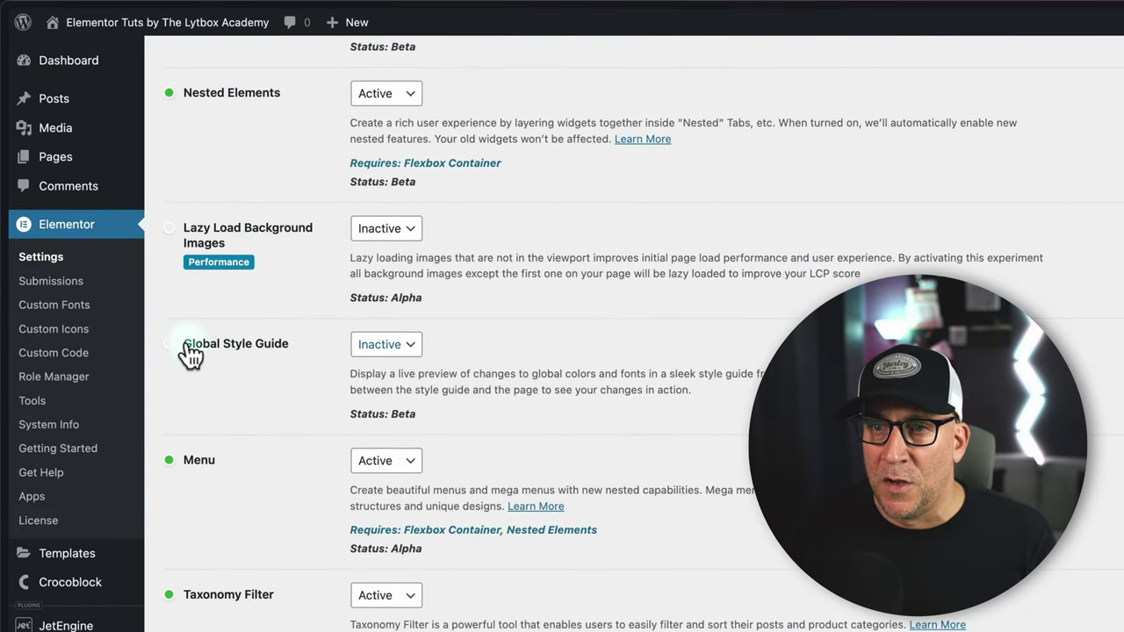
# Step: Set the Global Style Guide experiment from Inactive to Active
pyautogui.click(378, 344)
pyautogui.click(378, 325)
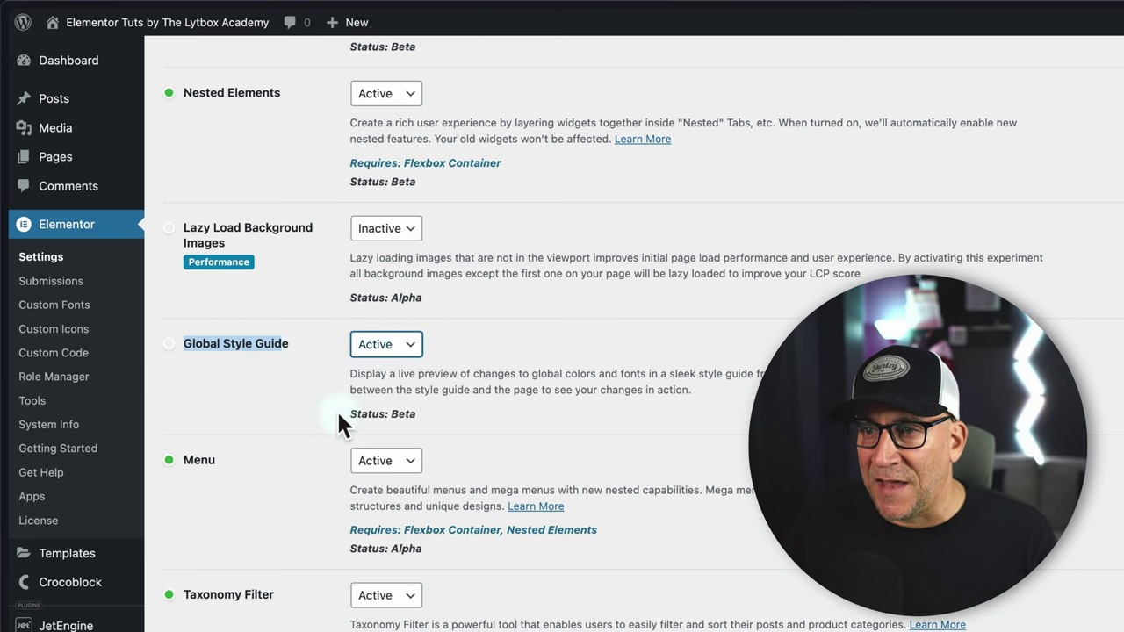
pyautogui.tripleClick(337, 409)
pyautogui.click(421, 416)
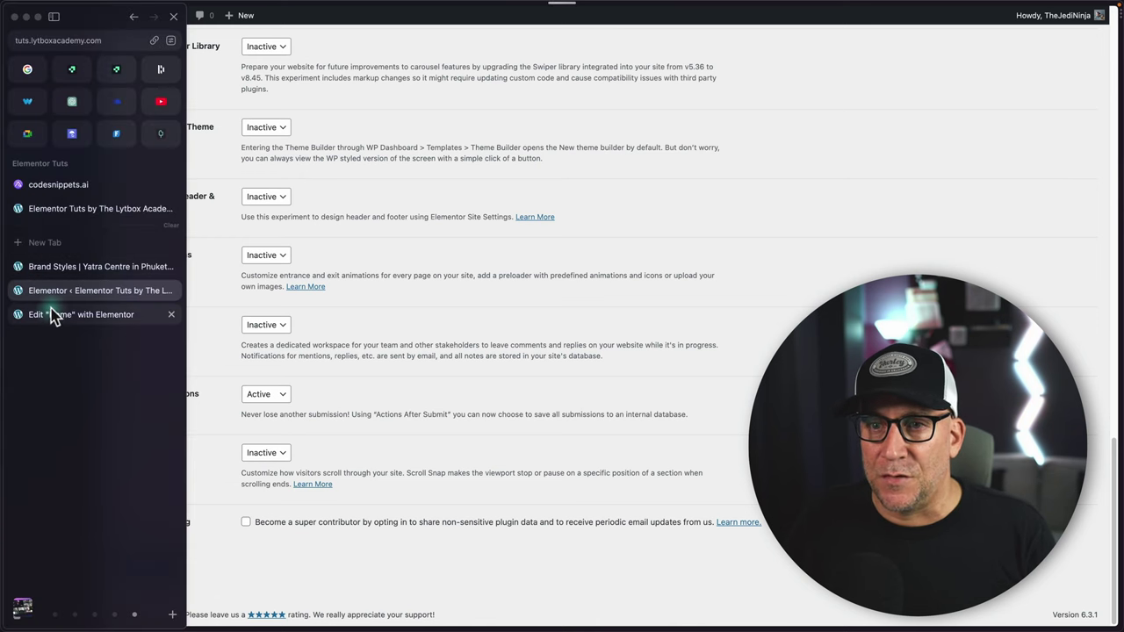
# Step: Back in the editor, reopen Site Settings' Global Colors with the Style Guide Preview showing
pyautogui.click(53, 315)
pyautogui.click(164, 16)
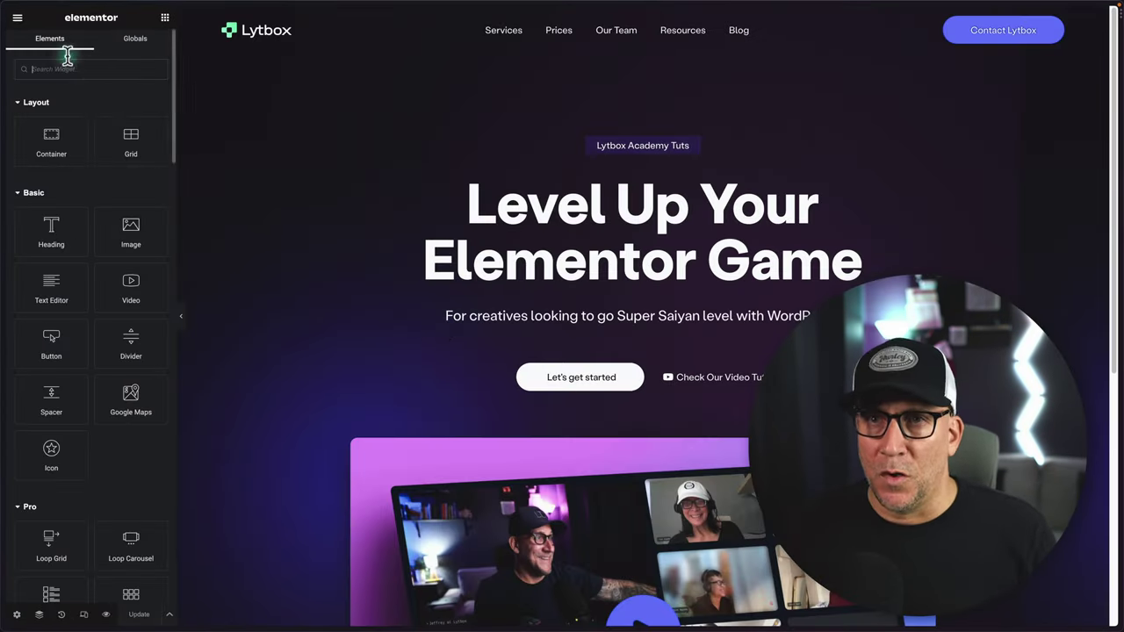
pyautogui.click(22, 20)
pyautogui.click(83, 96)
pyautogui.click(102, 104)
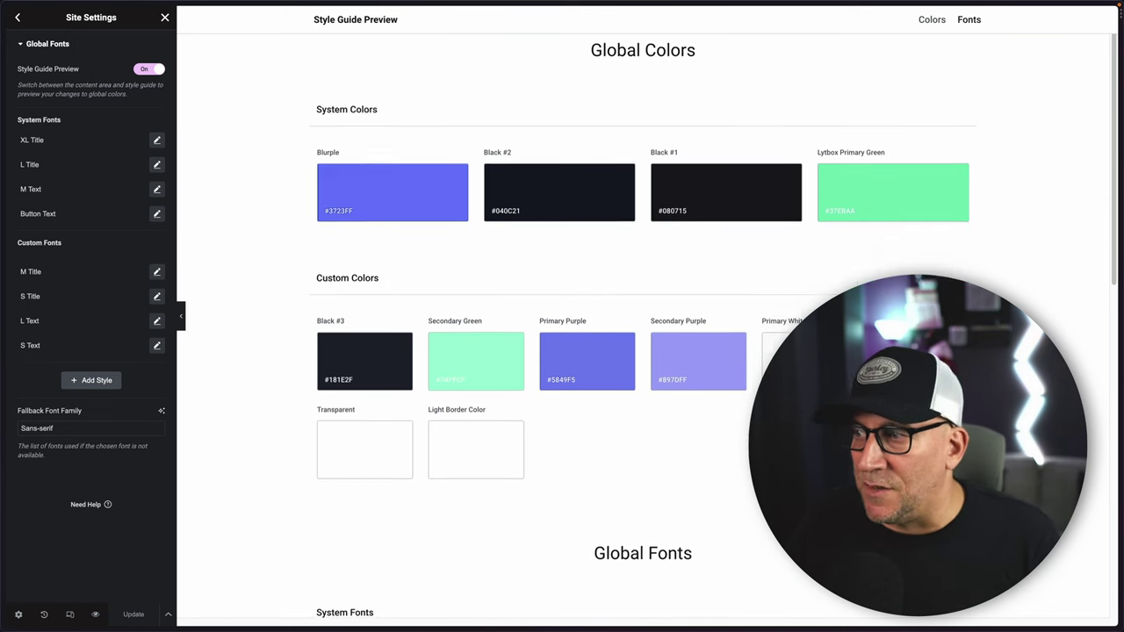
# Step: Select the XL Title font sample and switch the preview to mobile width
pyautogui.scroll(-5, 445, 332)
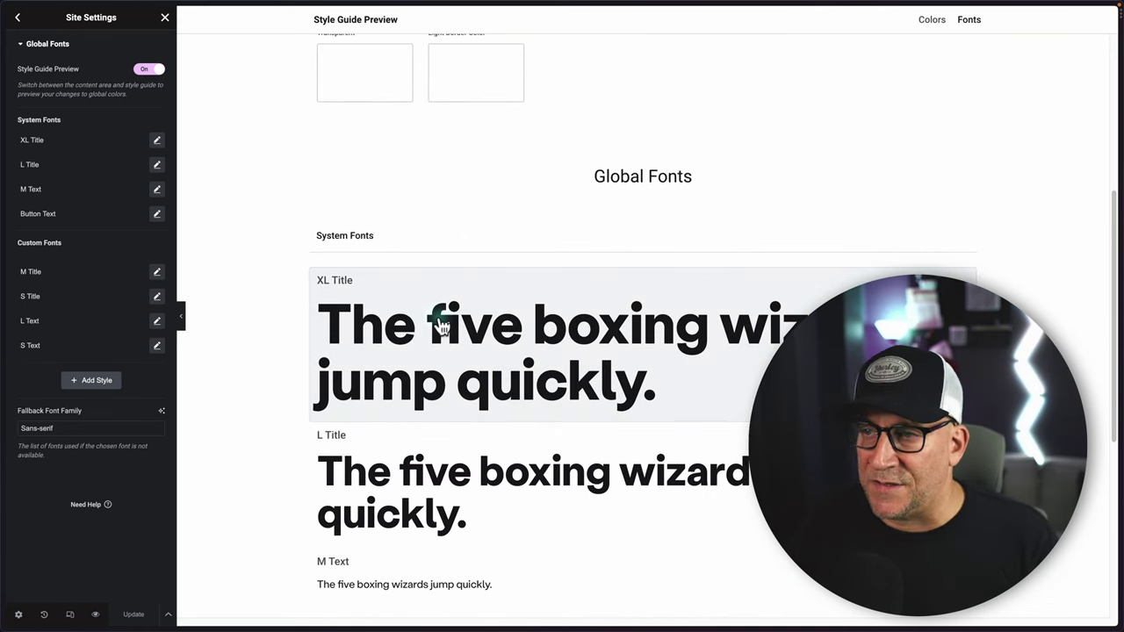
pyautogui.click(442, 325)
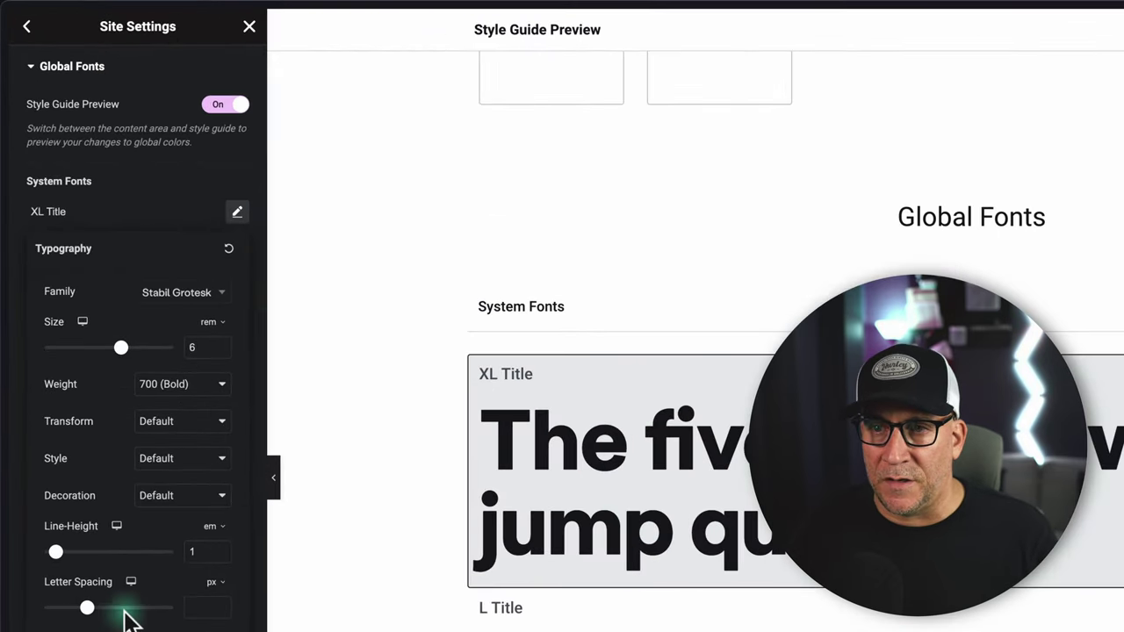
pyautogui.click(70, 615)
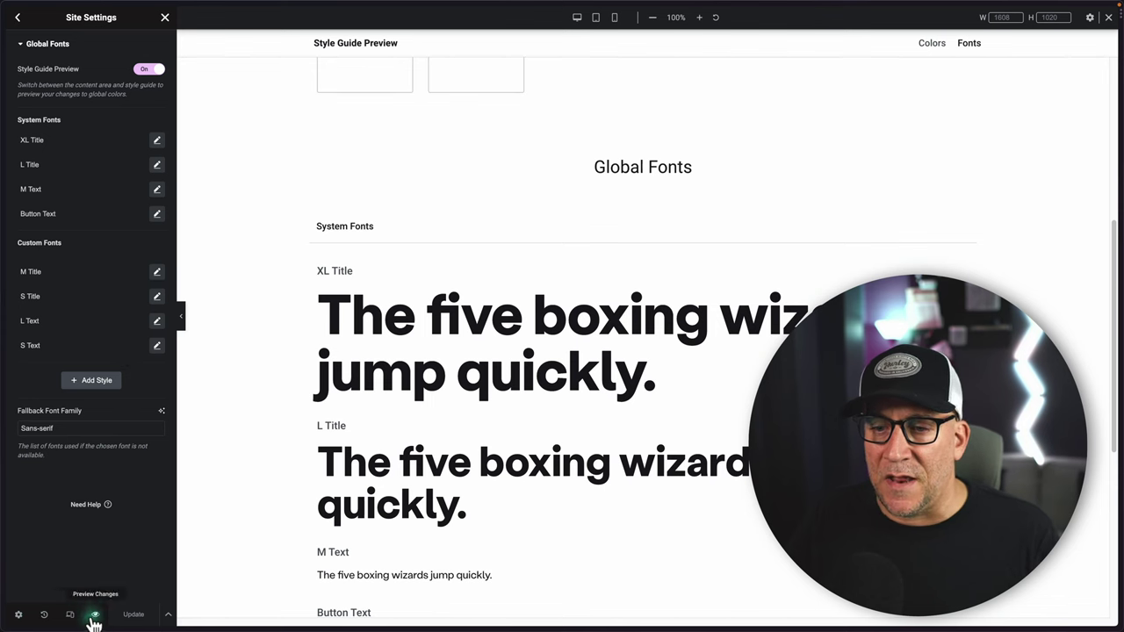
pyautogui.click(615, 17)
# Step: At mobile width, preview the M Text, Button Text and L Title font samples
pyautogui.scroll(-5, 641, 369)
pyautogui.scroll(-2, 644, 338)
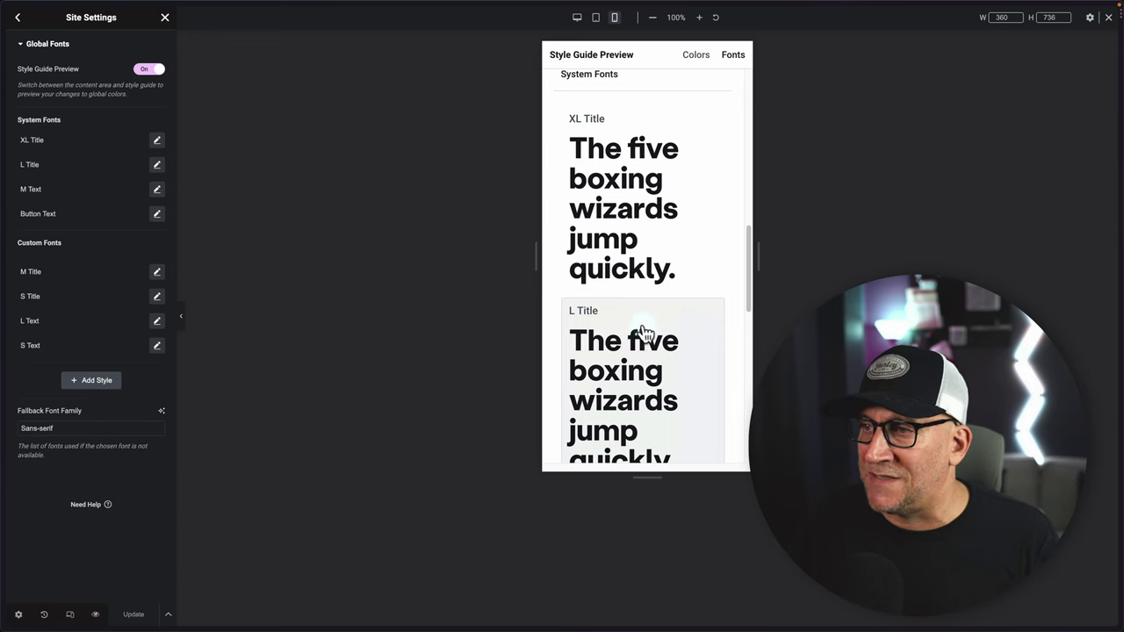
pyautogui.scroll(-3, 644, 332)
pyautogui.scroll(-3, 615, 354)
pyautogui.click(602, 271)
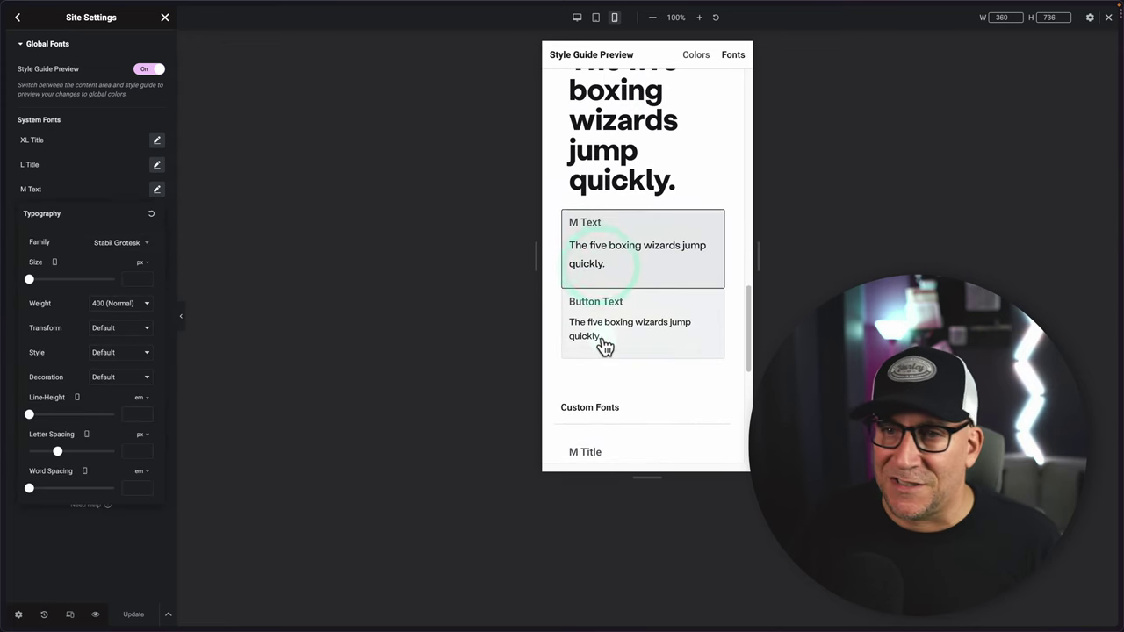
pyautogui.click(604, 347)
pyautogui.scroll(-2, 601, 344)
pyautogui.click(605, 191)
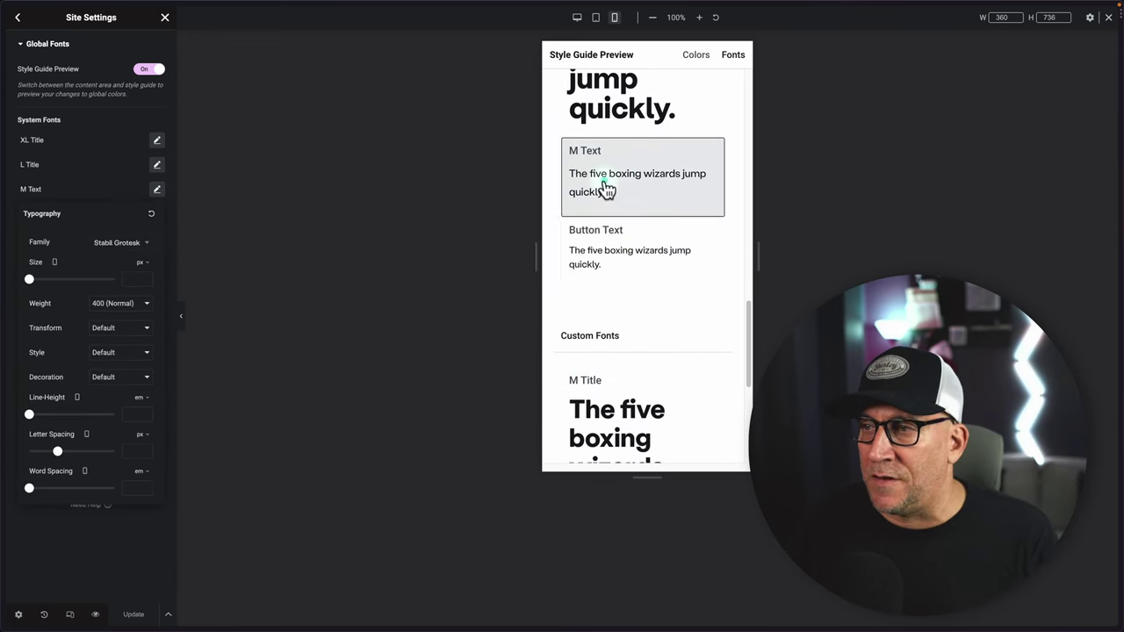
pyautogui.scroll(2, 617, 176)
pyautogui.click(618, 167)
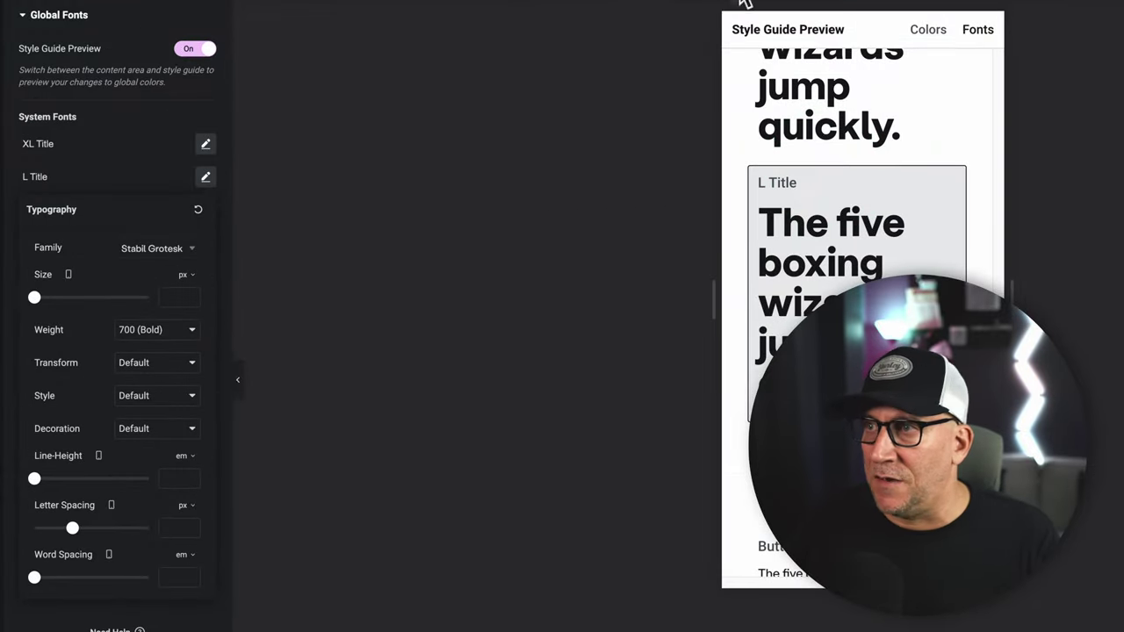
# Step: Return the preview to desktop width and scroll back up to the colour swatches
pyautogui.click(577, 16)
pyautogui.scroll(3, 630, 351)
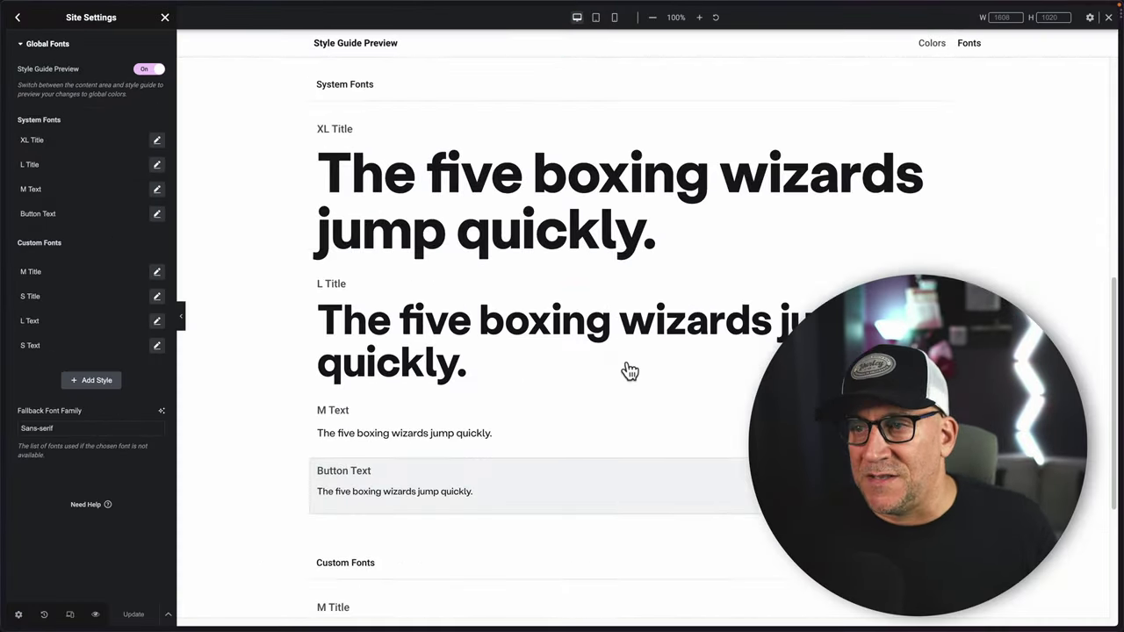
pyautogui.scroll(5, 625, 360)
pyautogui.scroll(2, 563, 384)
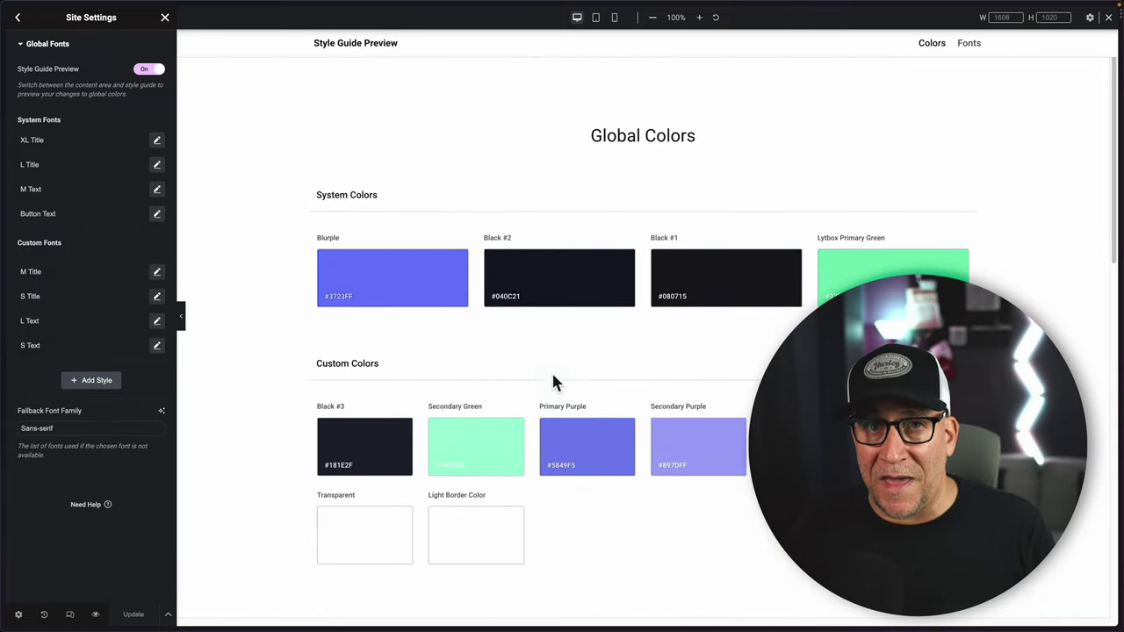
# Step: Open the Blurple, Black #2 and Black #1 swatches' colour editors from the style guide
pyautogui.click(388, 283)
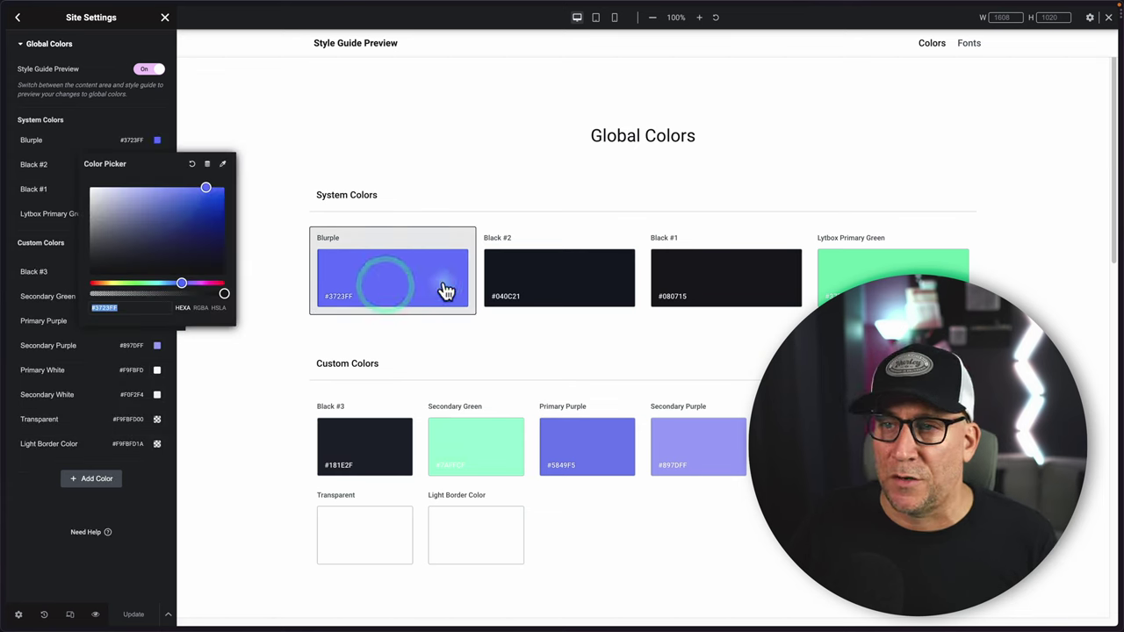
pyautogui.click(580, 273)
pyautogui.click(710, 277)
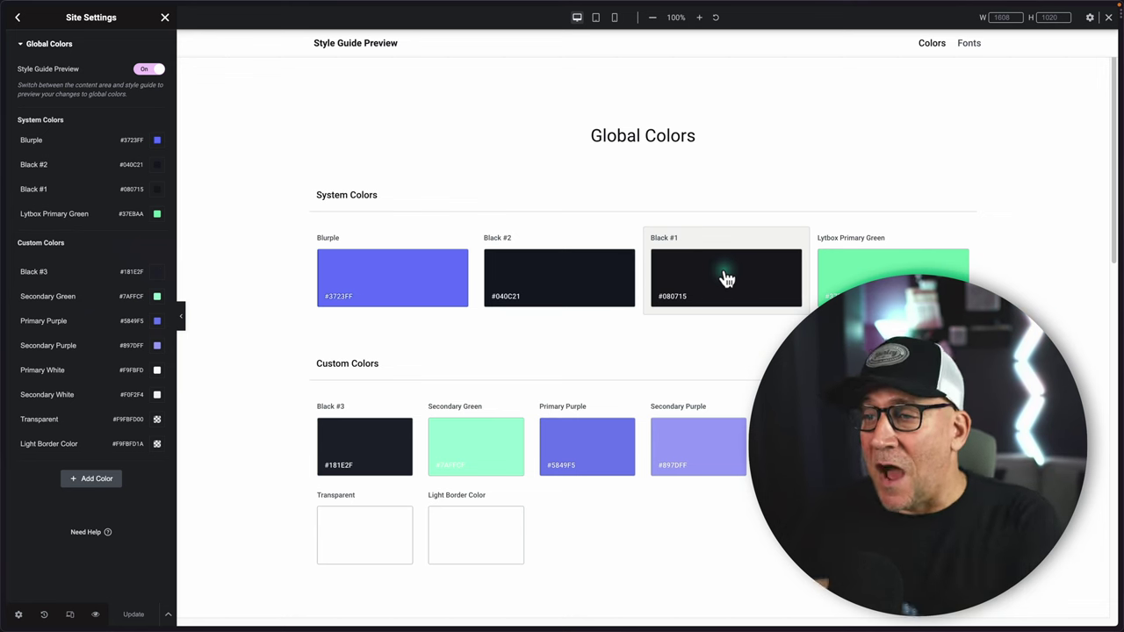
pyautogui.scroll(-3, 685, 322)
pyautogui.scroll(-1, 682, 323)
pyautogui.scroll(-2, 680, 326)
pyautogui.scroll(-2, 680, 342)
pyautogui.scroll(-1, 677, 338)
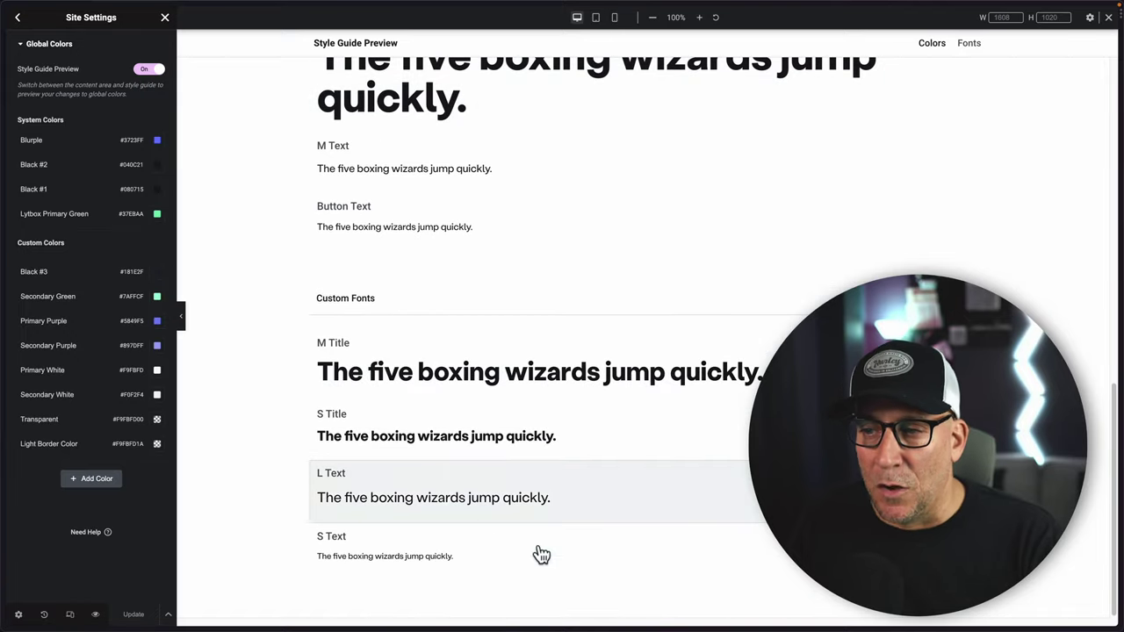